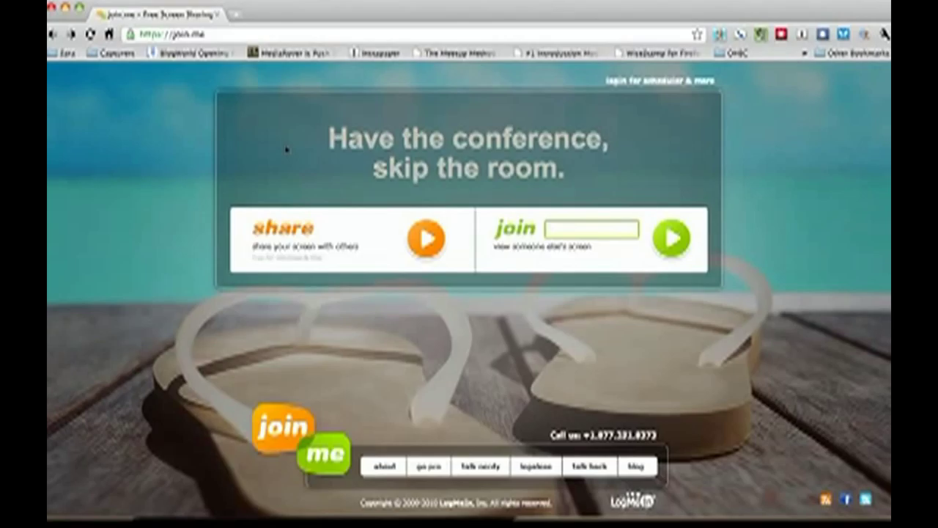
Step: Start a screen share on join.me and run the downloaded join.me.pkg from a clear spot on the desktop, allowing the installation check
click(430, 244)
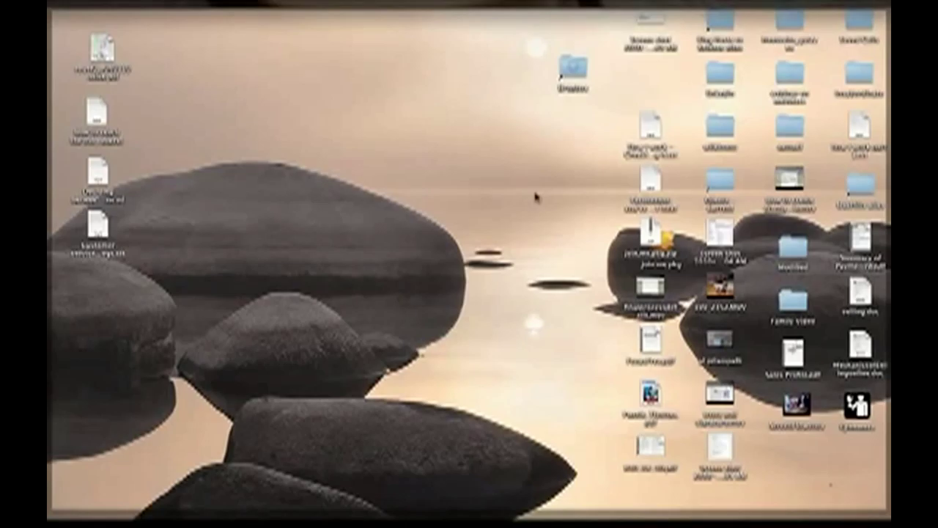
drag(665, 238, 470, 207)
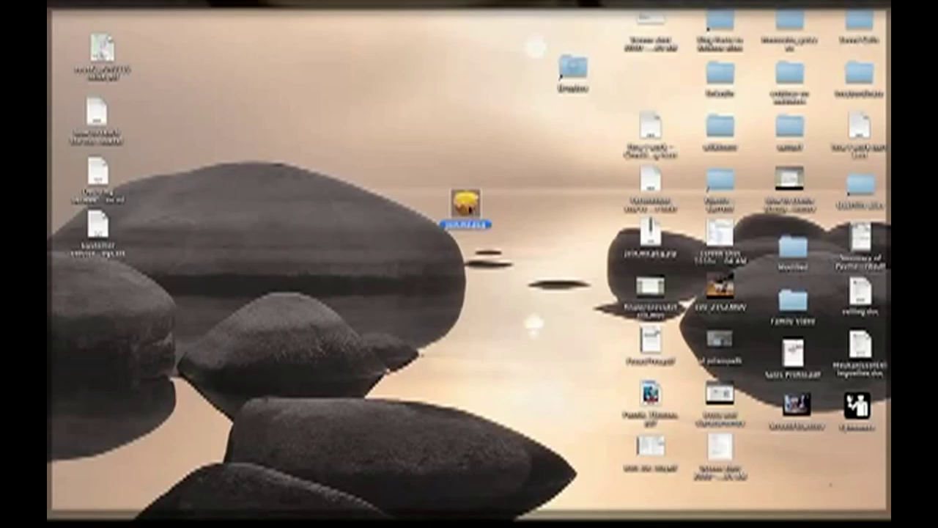
double_click(466, 205)
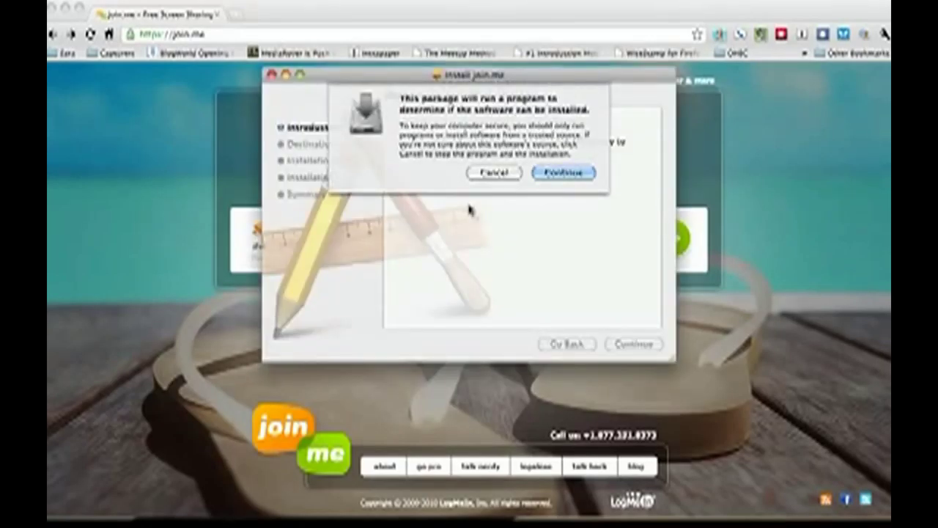
click(559, 173)
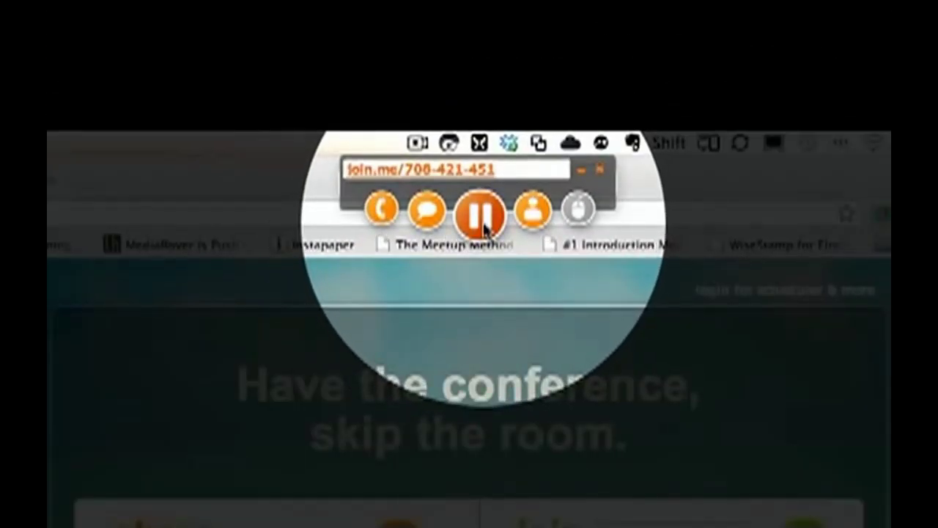
click(484, 225)
click(485, 229)
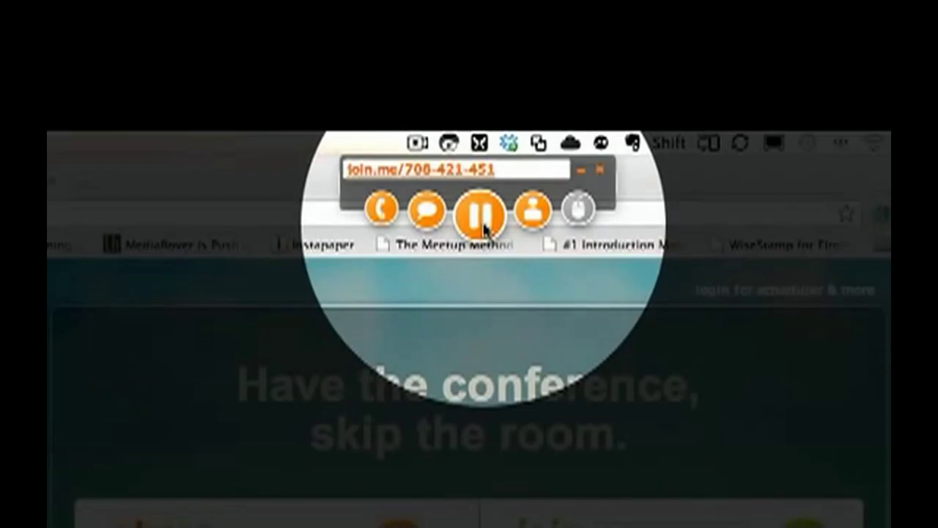
click(485, 227)
click(485, 228)
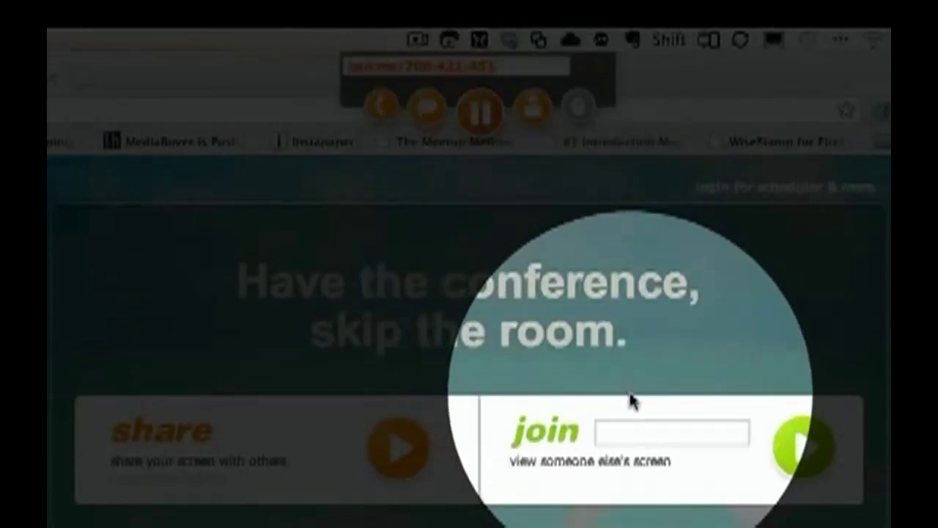
click(662, 438)
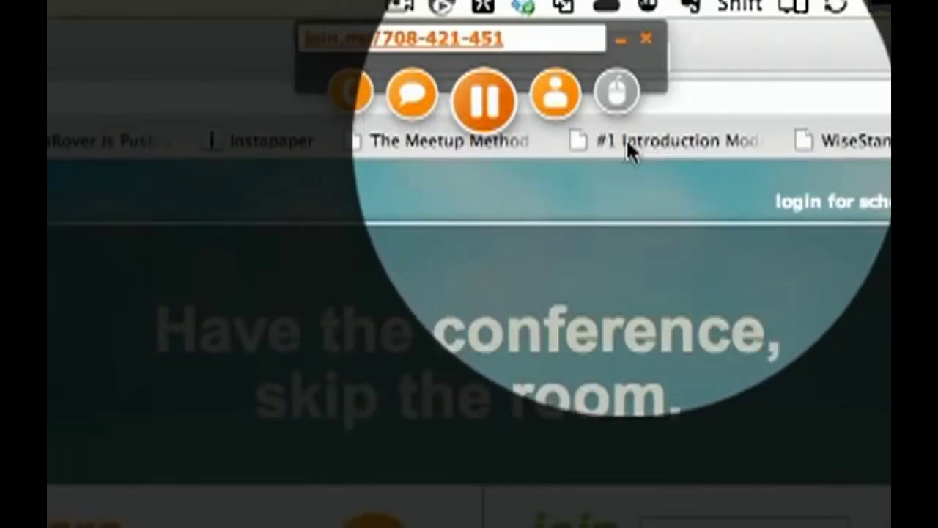
Step: Check the options for Viewer 1 in the participant list, close it, and move the meeting control bar down over the web page
click(554, 108)
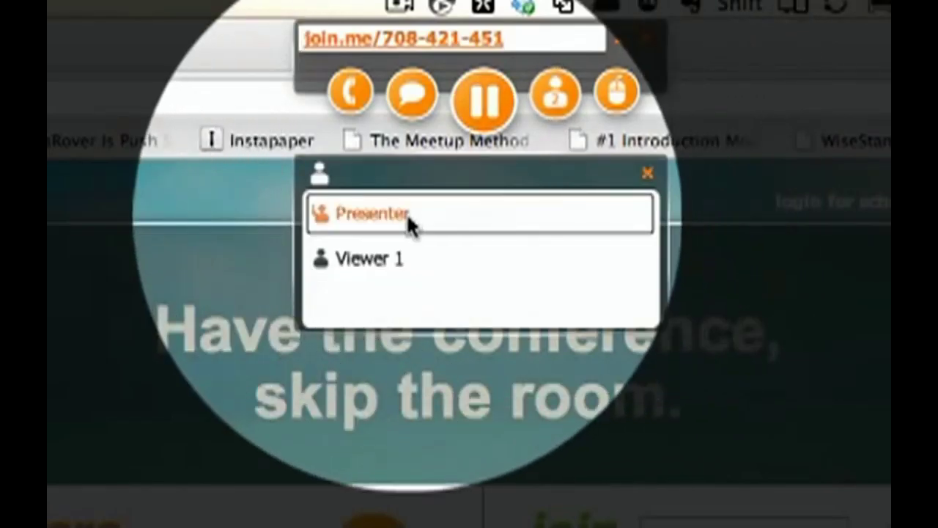
mouse_move(405, 271)
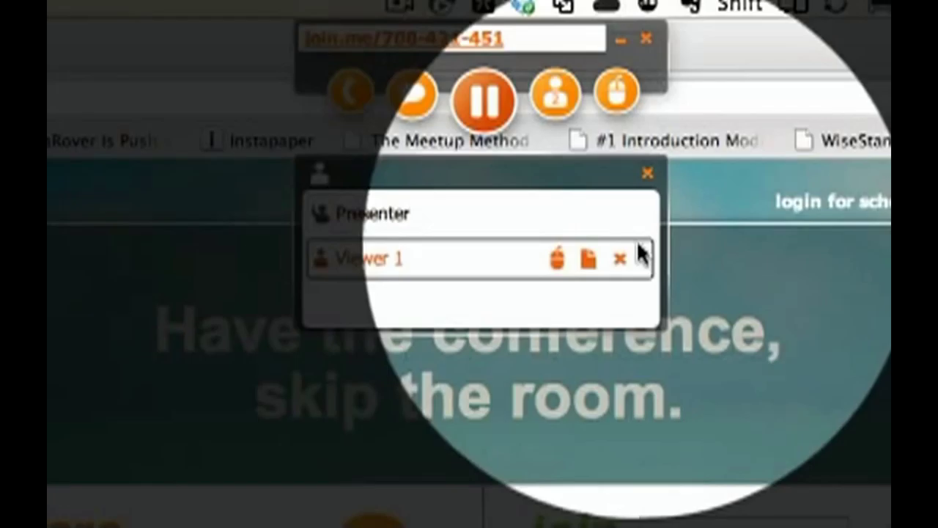
click(648, 173)
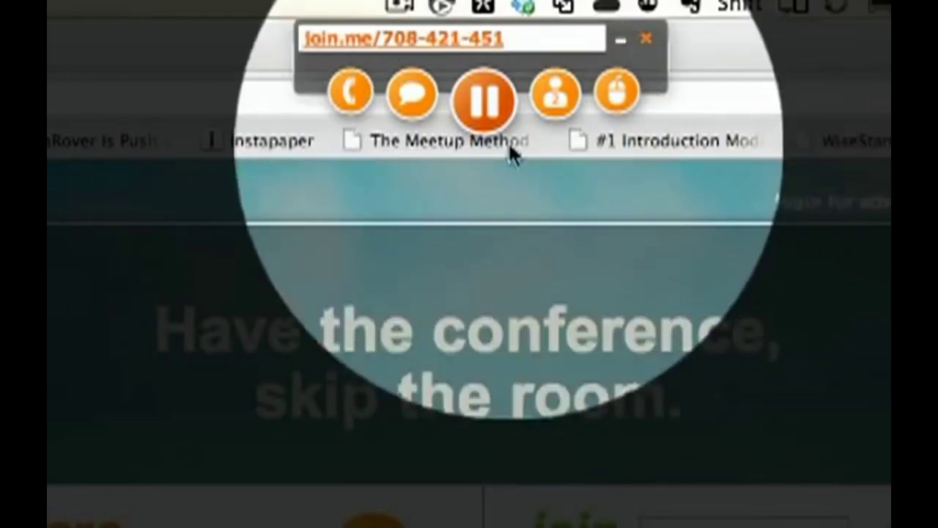
drag(648, 67, 618, 239)
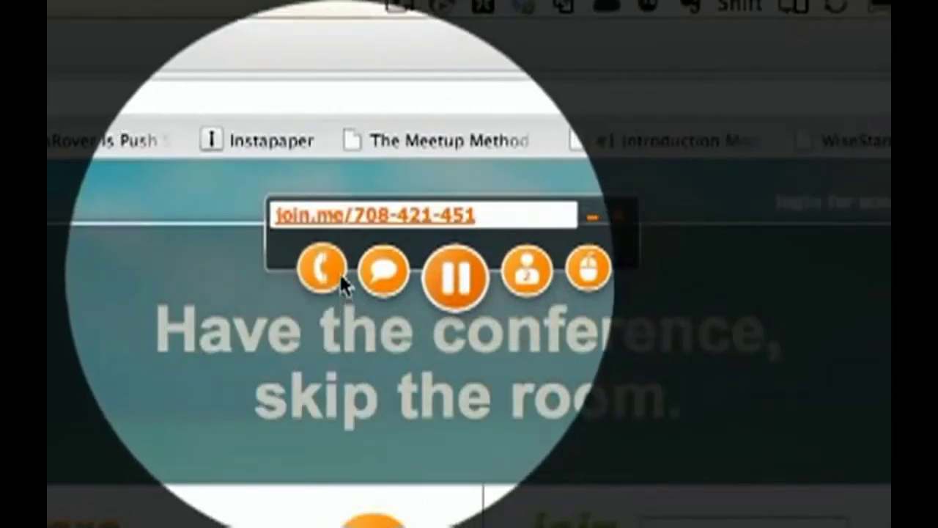
Step: View the conference call-in details and the meeting chat, closing each one after reading it
click(333, 268)
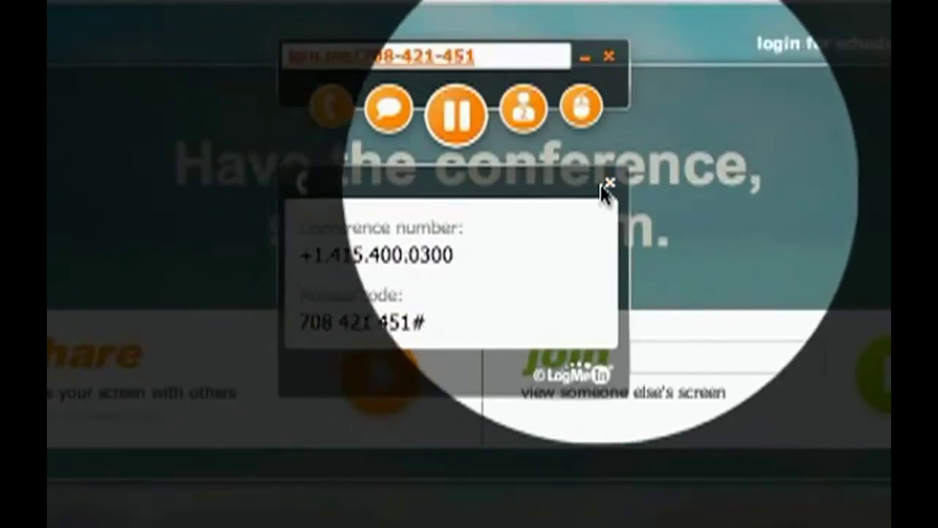
click(609, 185)
click(396, 111)
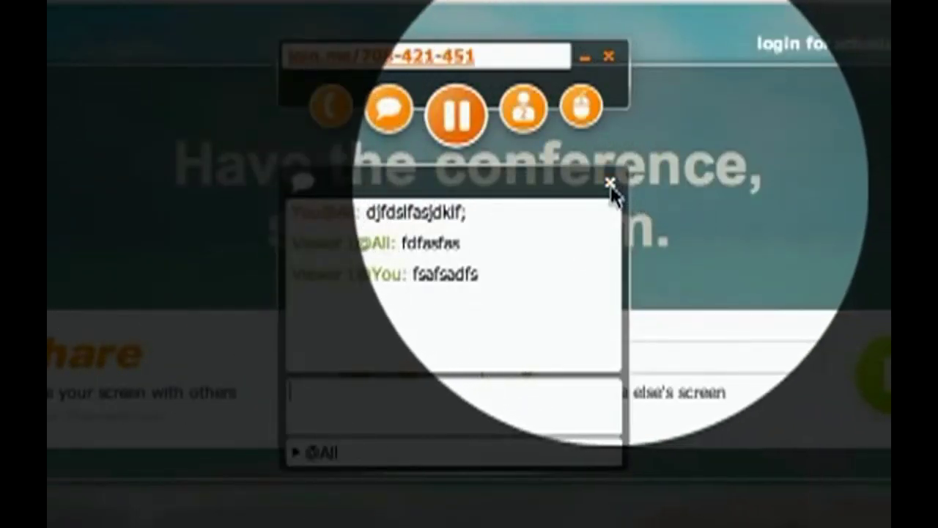
click(610, 182)
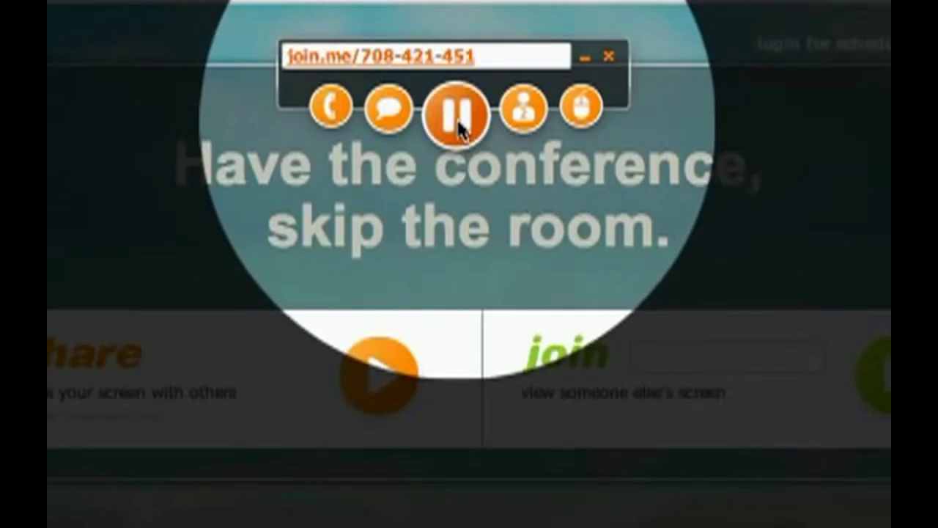
Step: Begin sending a file to Viewer 1 from the participant list and browse to the Desktop folder
click(534, 119)
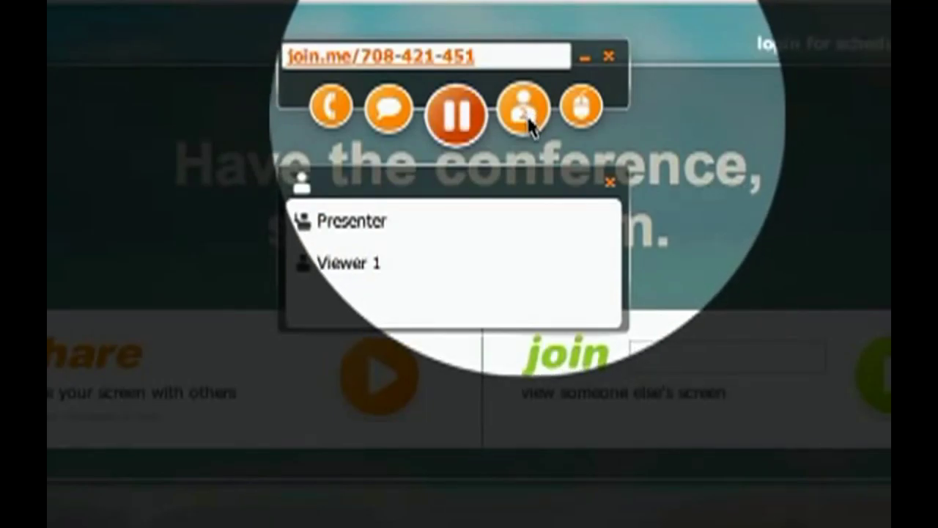
mouse_move(415, 270)
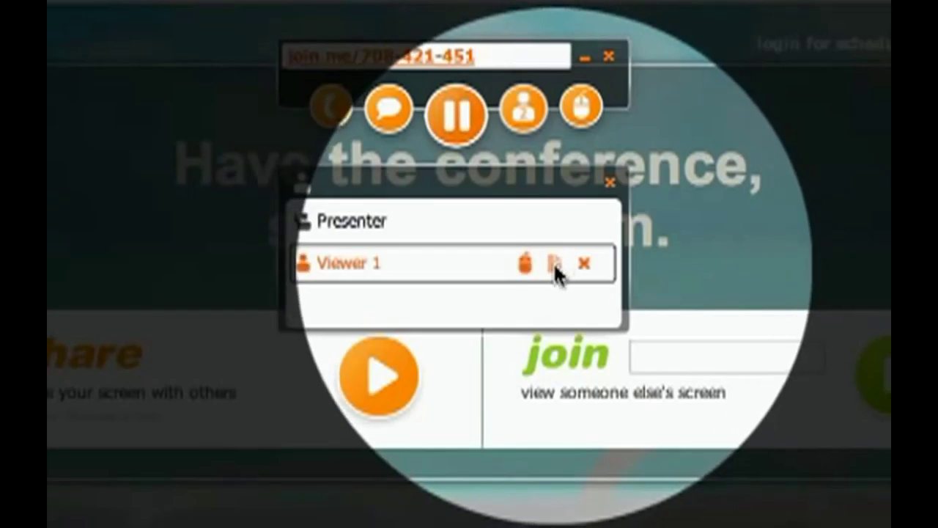
click(555, 270)
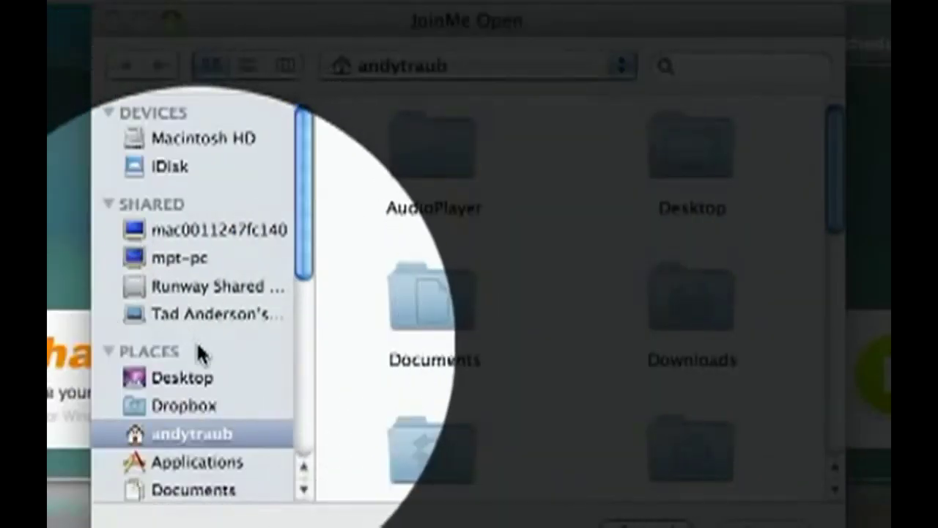
scroll(227, 267, down, 10)
scroll(228, 267, up, 8)
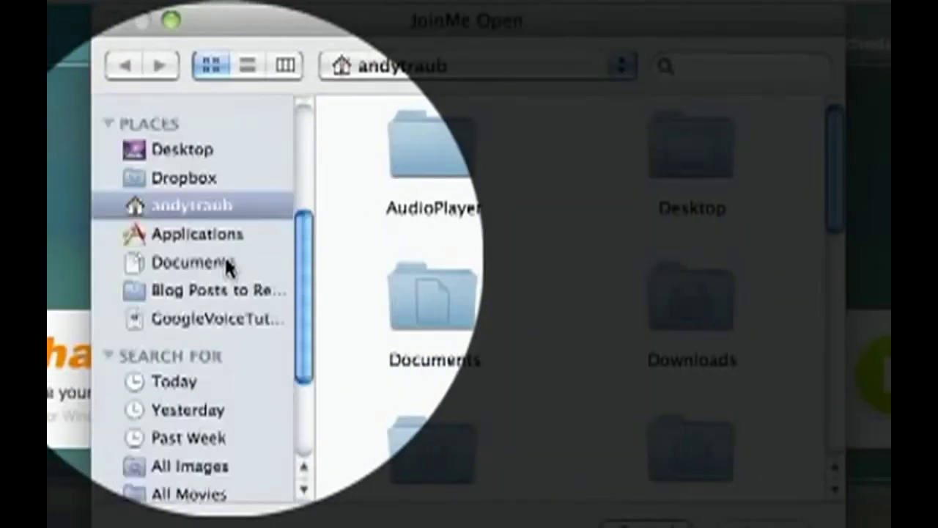
scroll(227, 266, down, 8)
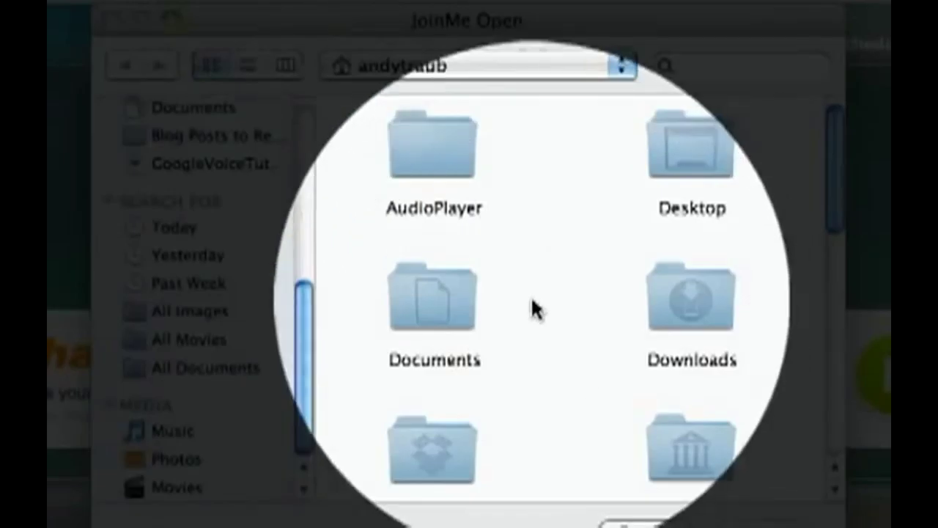
scroll(758, 268, down, 5)
scroll(758, 270, up, 3)
scroll(758, 270, up, 3)
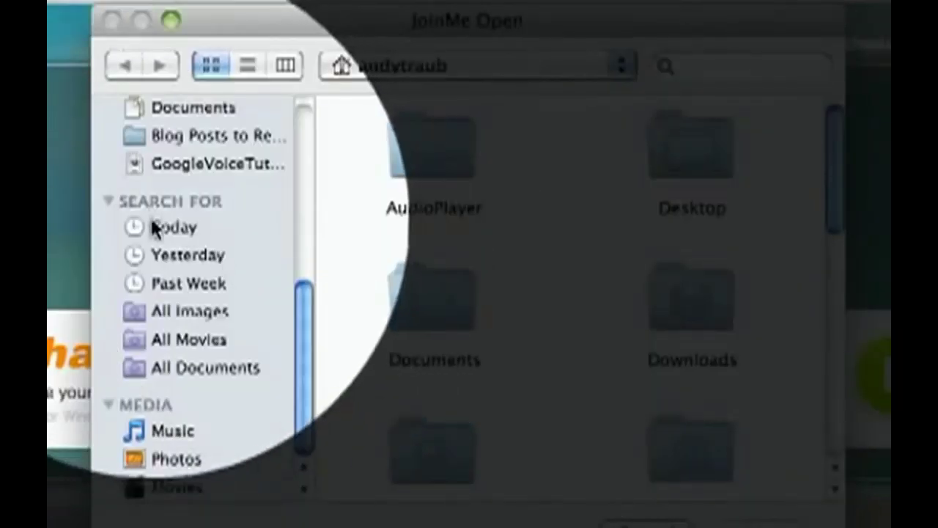
scroll(213, 245, up, 8)
click(192, 377)
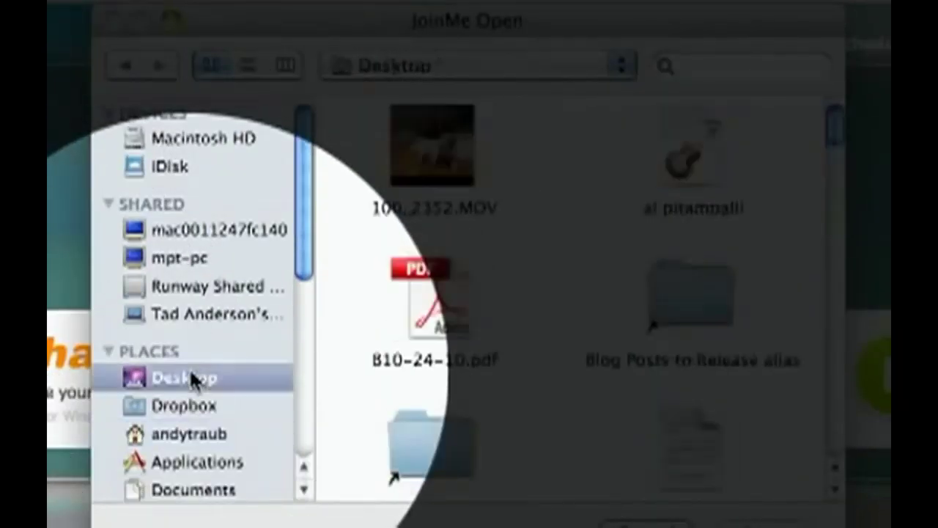
Step: Choose the text file "how I work part 1.txt" on the Desktop and send it to Viewer 1
scroll(535, 220, down, 2)
scroll(537, 220, down, 3)
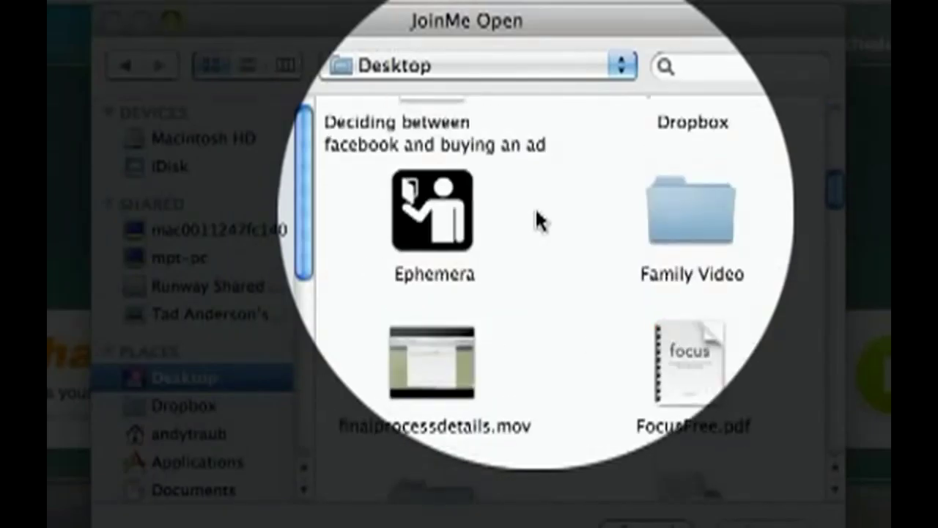
scroll(537, 220, down, 3)
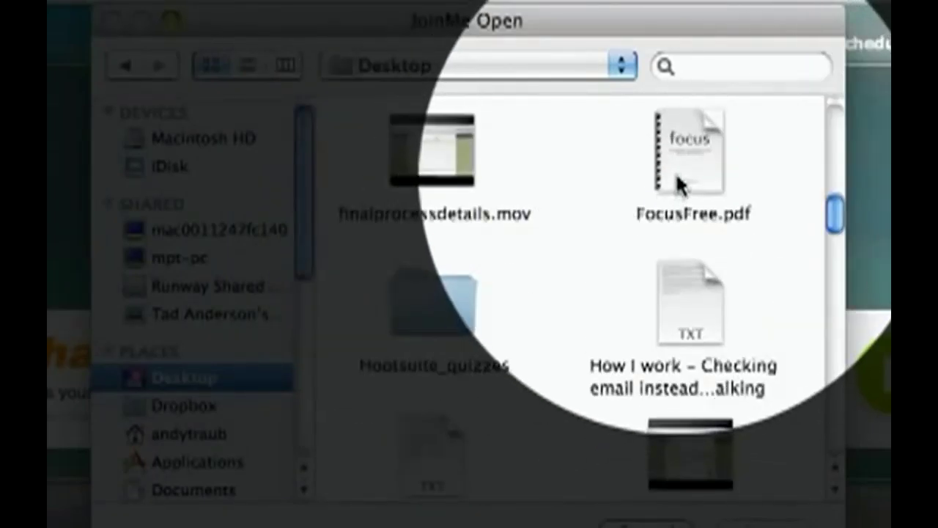
scroll(627, 206, down, 2)
double_click(434, 343)
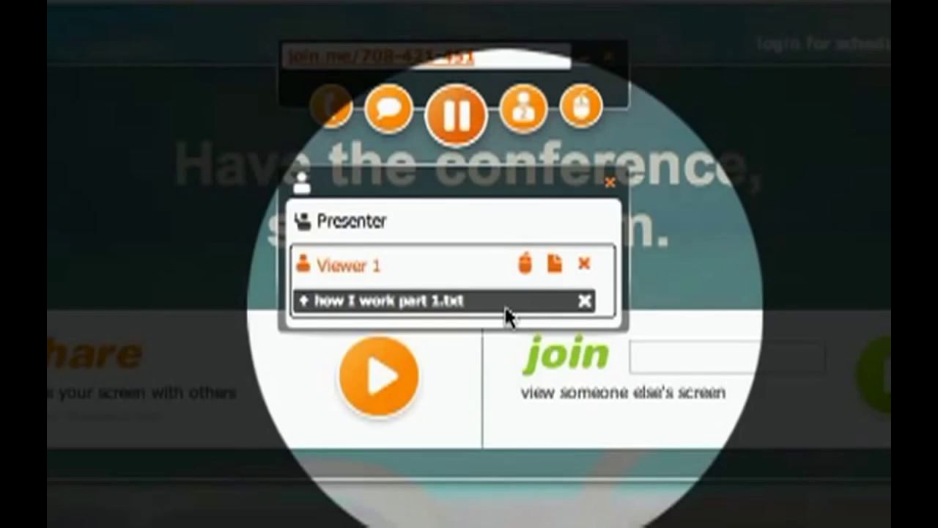
Step: Cancel the file transfer to Viewer 1, request the viewer's removal but decline it, and close the participant list
click(584, 301)
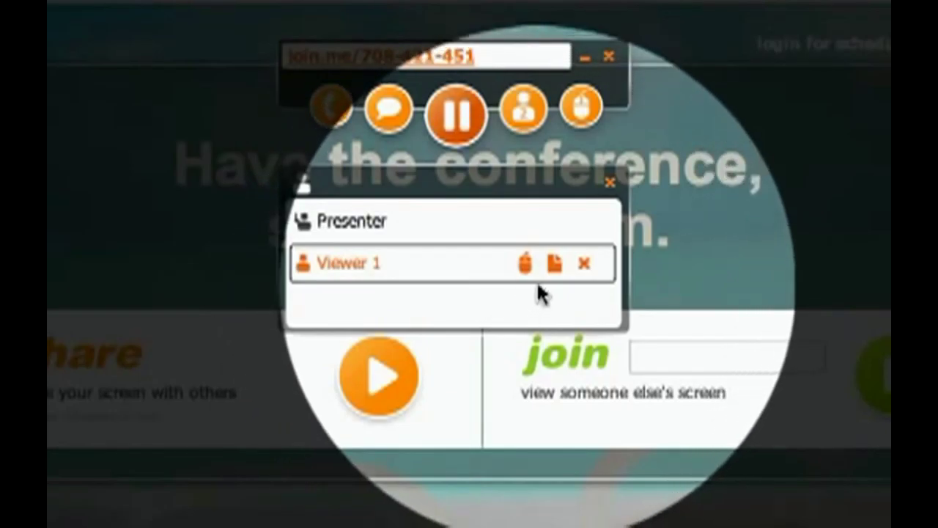
click(586, 266)
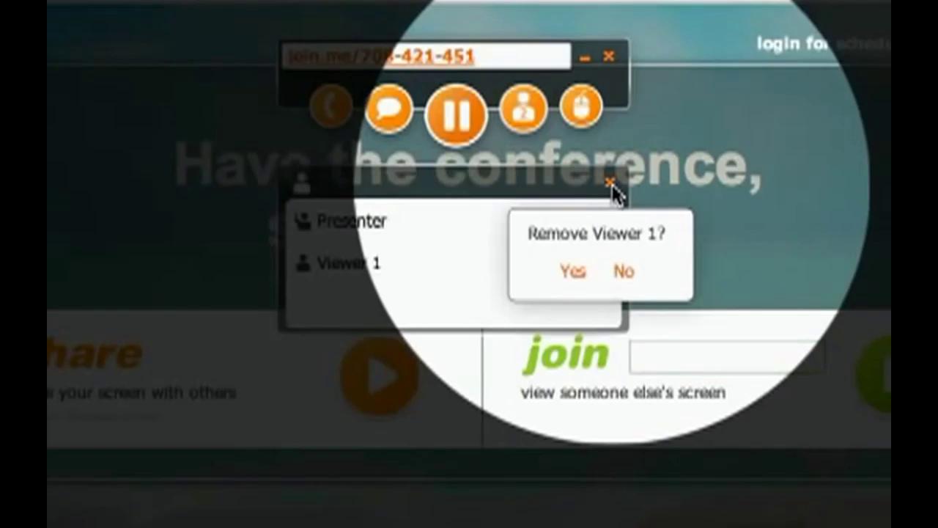
click(619, 270)
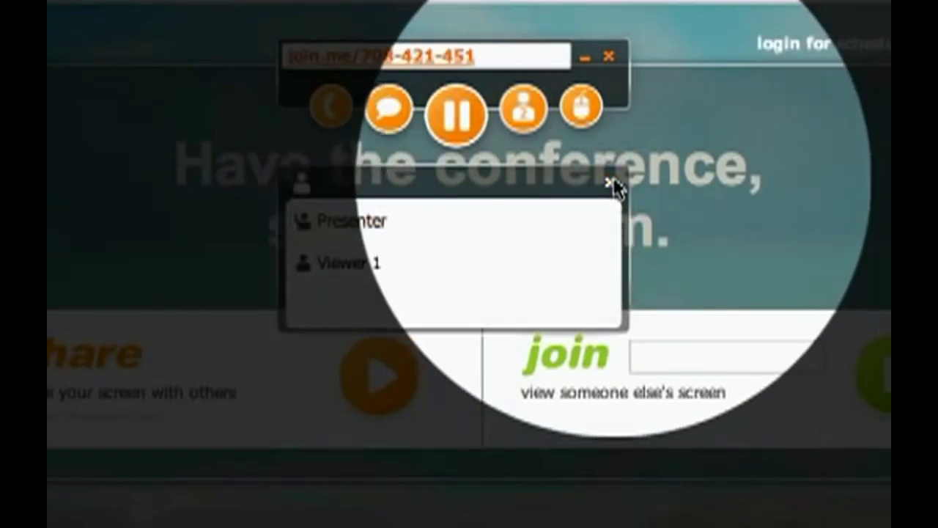
click(610, 183)
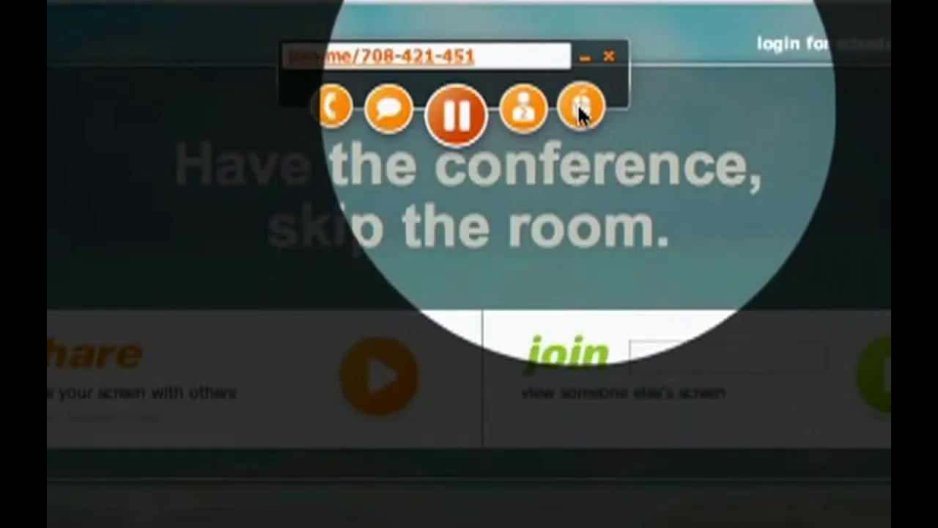
Step: Examine who mouse control can be shared with, and compare it with the options in the participant list
click(579, 111)
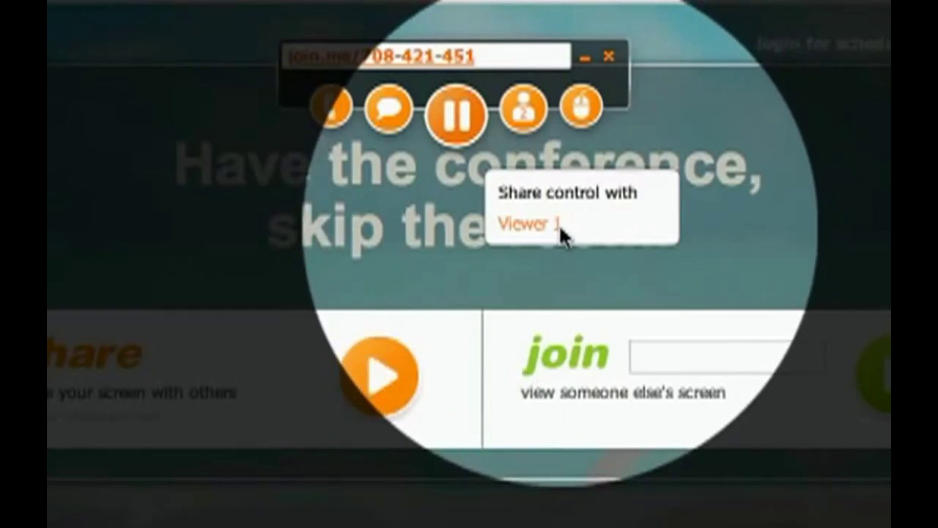
click(525, 111)
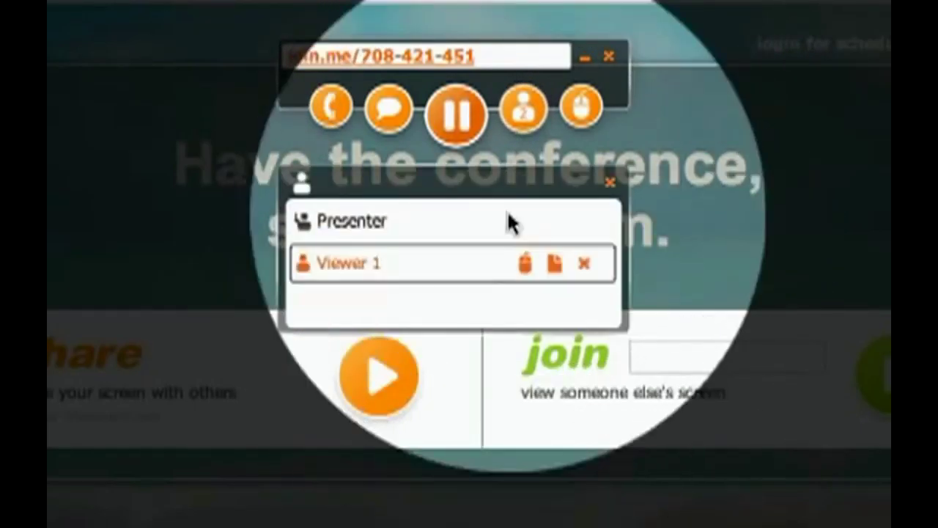
click(586, 109)
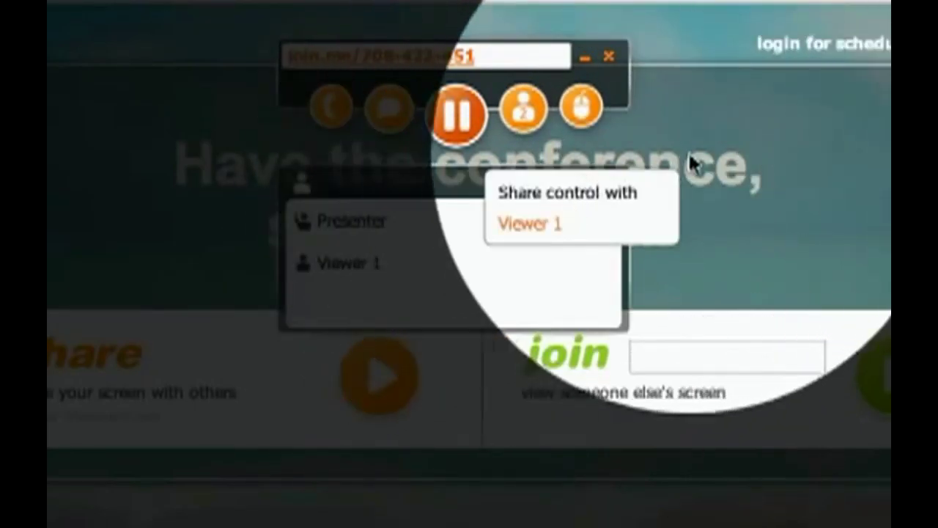
click(609, 180)
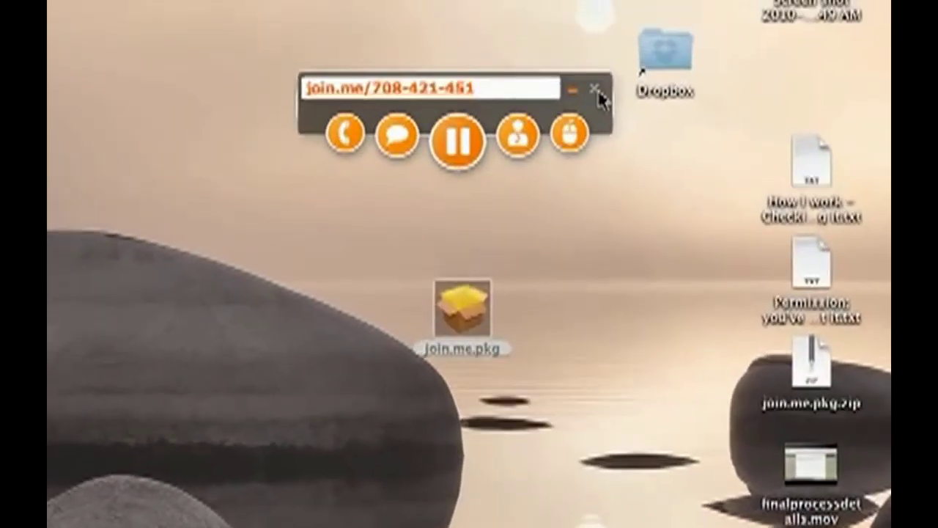
Step: Close the join.me meeting with the option to install join.me on the desktop for faster future meetings
click(541, 25)
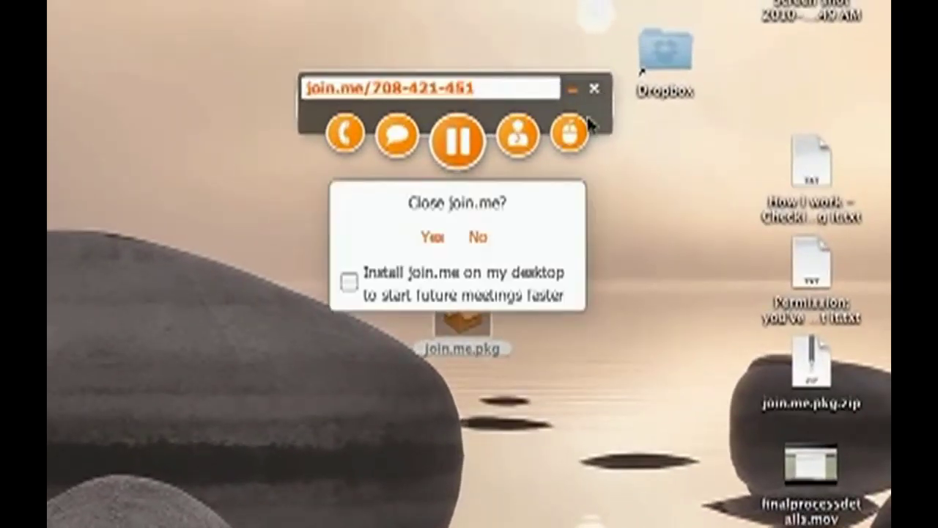
click(349, 280)
click(431, 240)
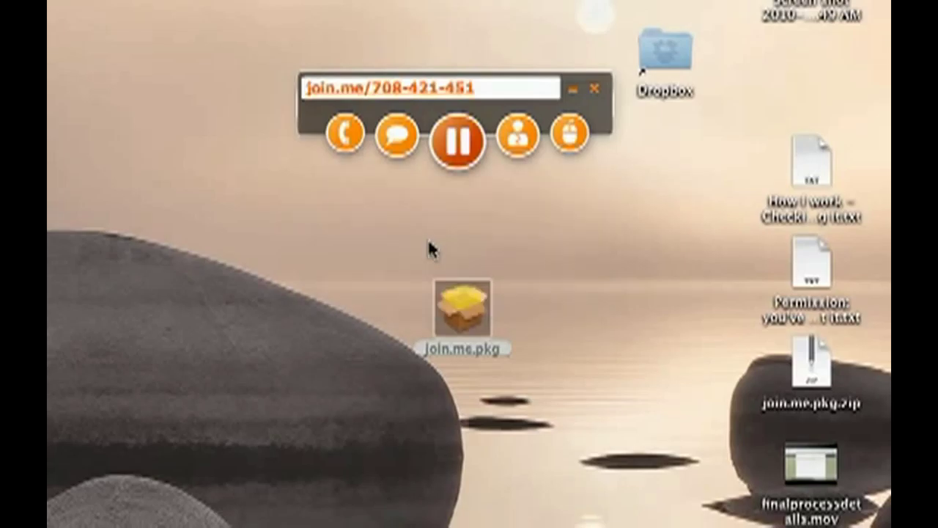